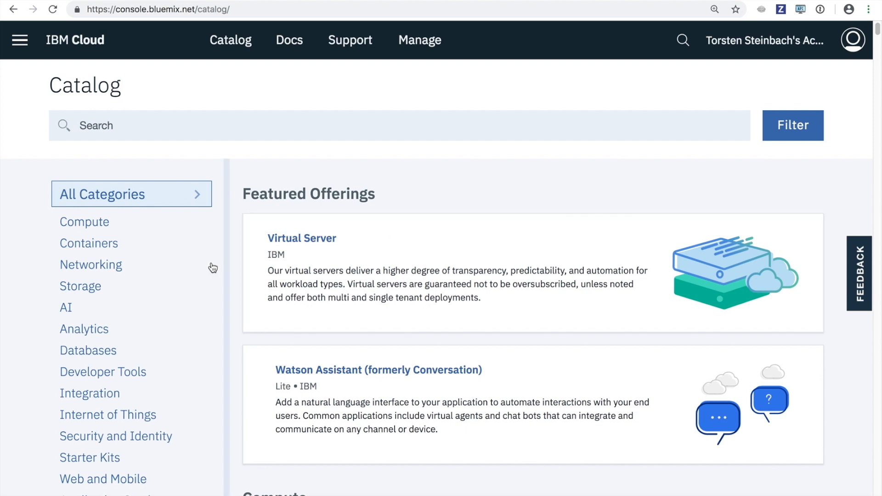
- Open the SQL Query service page from the Analytics category of the catalog
{"action": "left_click", "coordinate": [97, 332]}
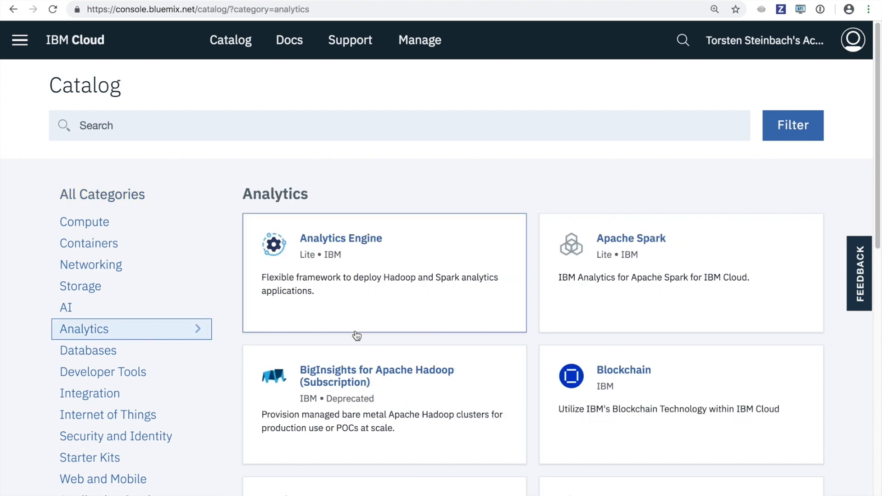
{"action": "scroll", "coordinate": [356, 336], "scroll_direction": "down", "scroll_amount": 7}
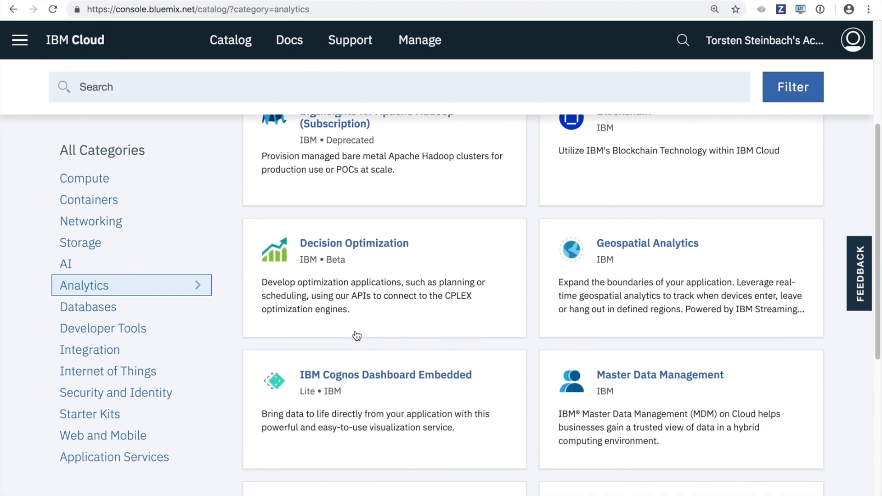
{"action": "scroll", "coordinate": [356, 335], "scroll_direction": "down", "scroll_amount": 2}
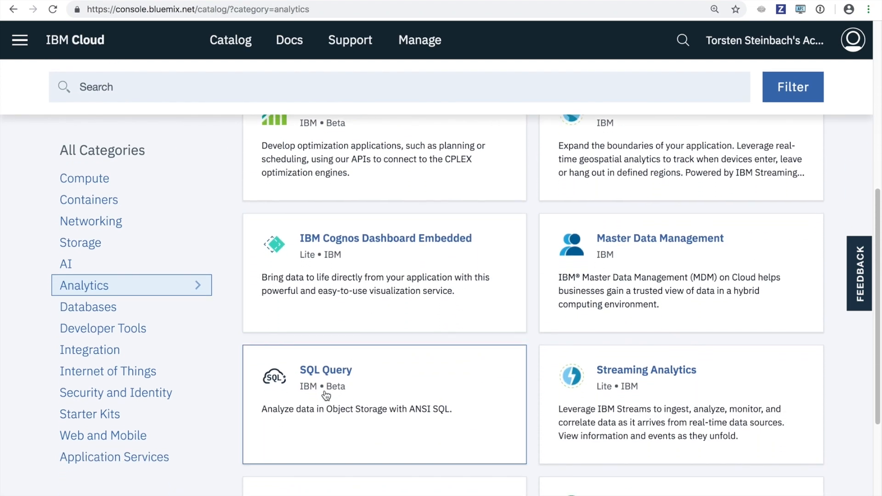
{"action": "left_click", "coordinate": [352, 398]}
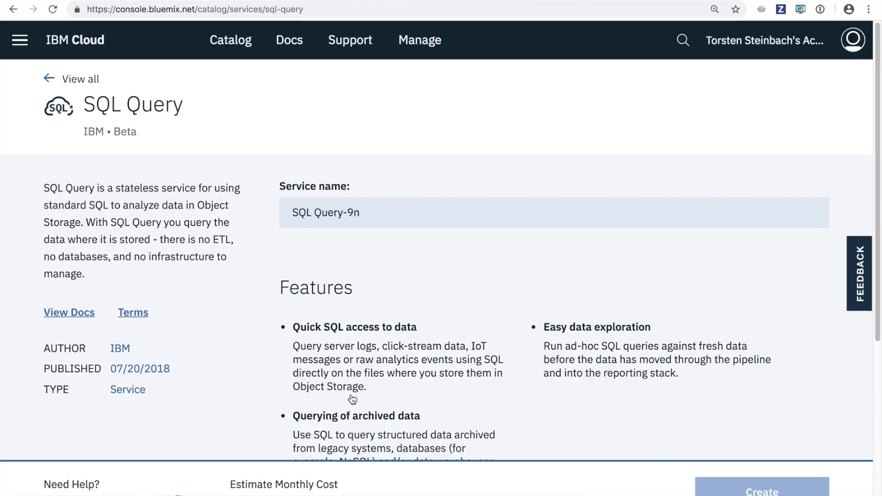
- Review the SQL Query features and pricing, and create the service instance with the Beta plan
{"action": "scroll", "coordinate": [474, 387], "scroll_direction": "down", "scroll_amount": 7}
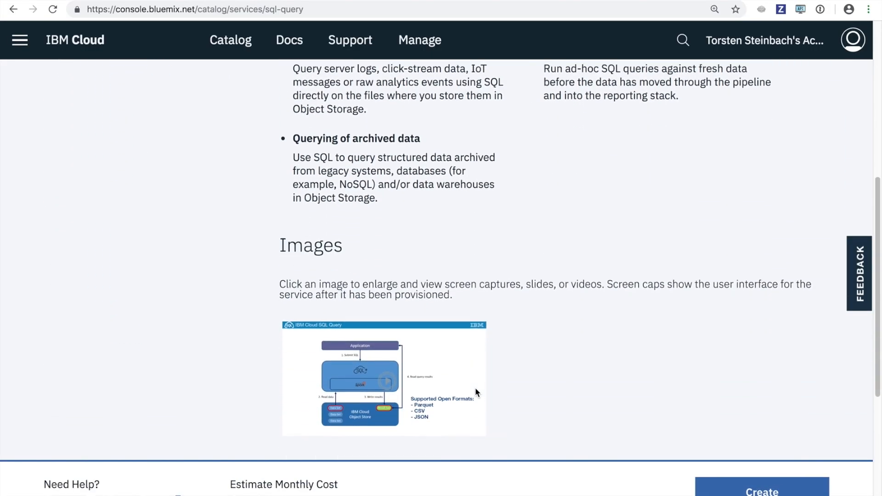
{"action": "scroll", "coordinate": [476, 390], "scroll_direction": "down", "scroll_amount": 6}
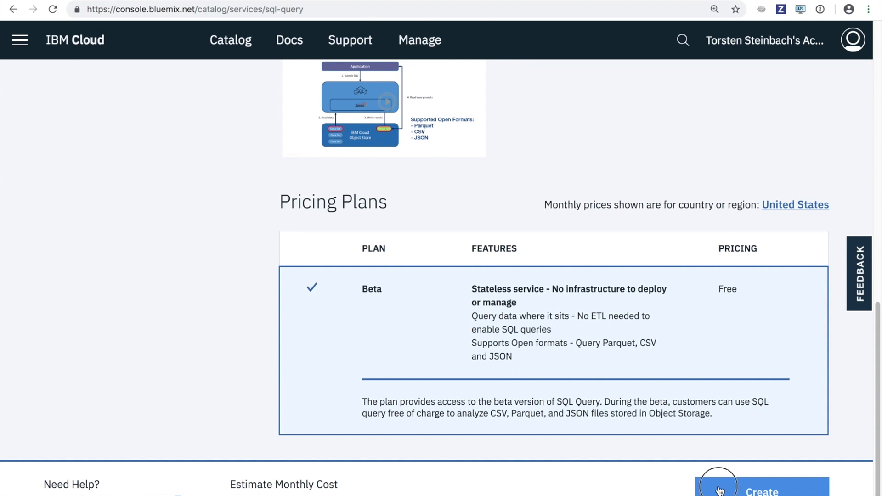
{"action": "left_click", "coordinate": [719, 491]}
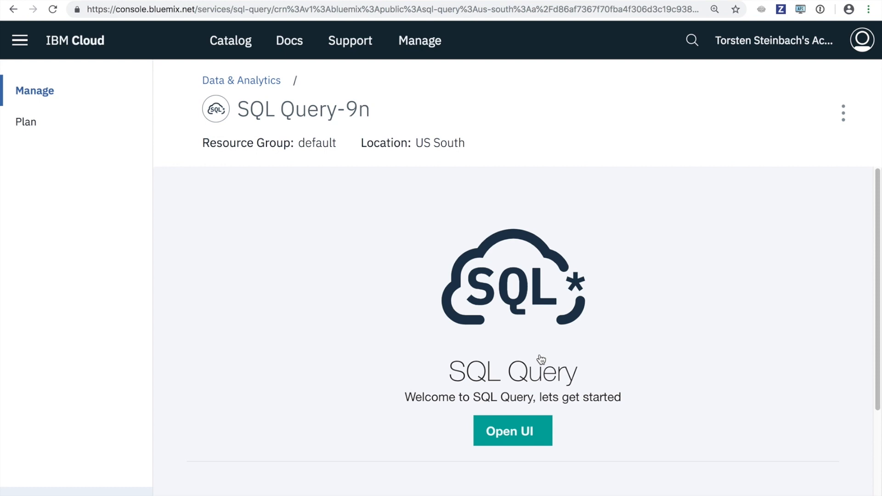
- Launch the SQL Query UI of the new service instance and dismiss the welcome tour
{"action": "scroll", "coordinate": [541, 359], "scroll_direction": "down", "scroll_amount": 5}
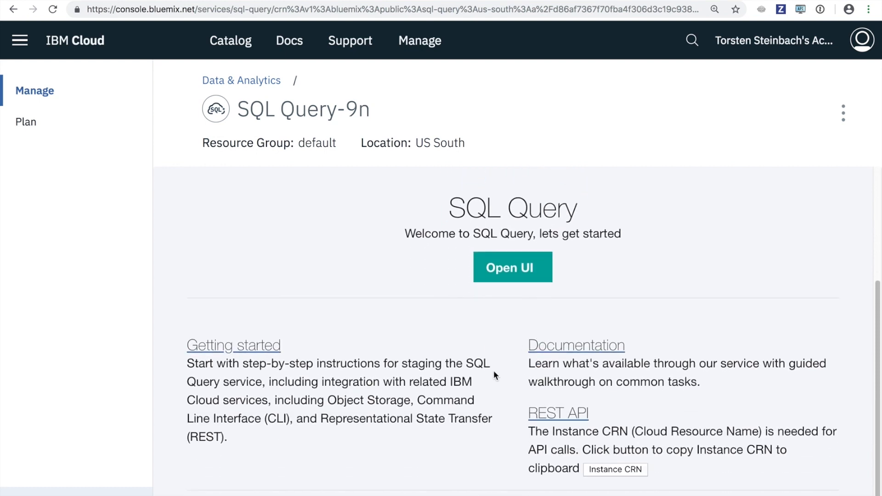
{"action": "scroll", "coordinate": [478, 362], "scroll_direction": "up", "scroll_amount": 1}
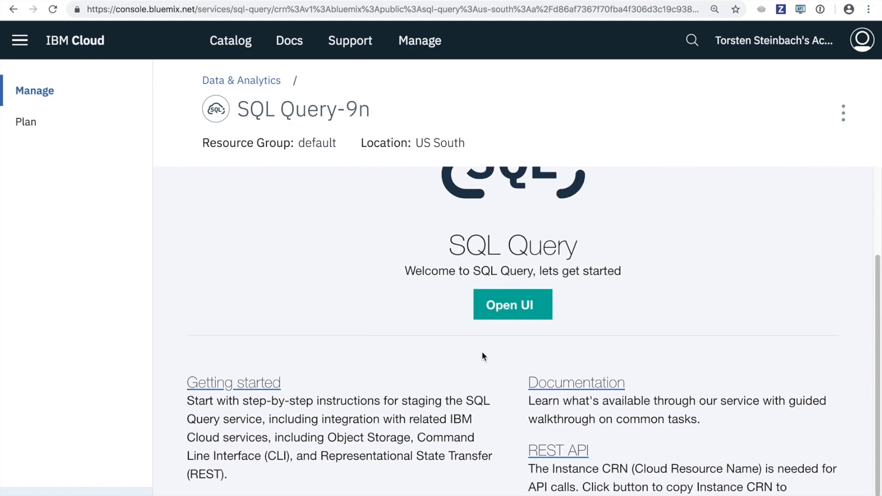
{"action": "left_click", "coordinate": [502, 305]}
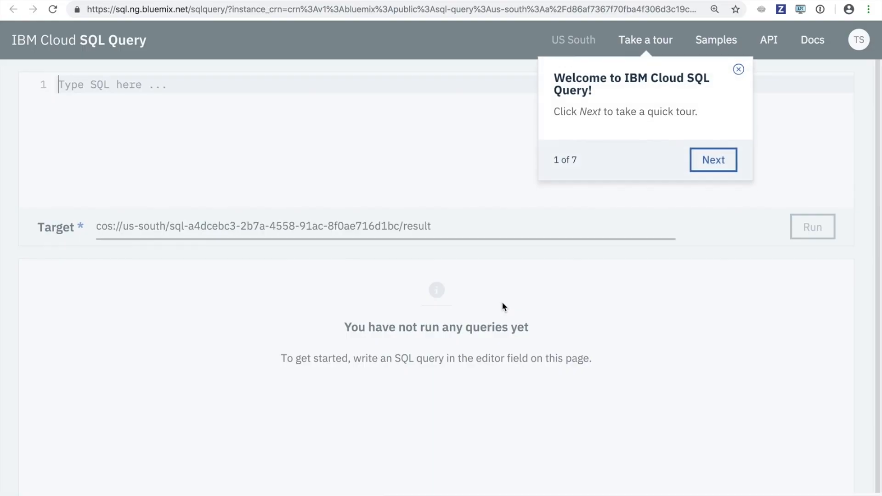
{"action": "left_click", "coordinate": [737, 73]}
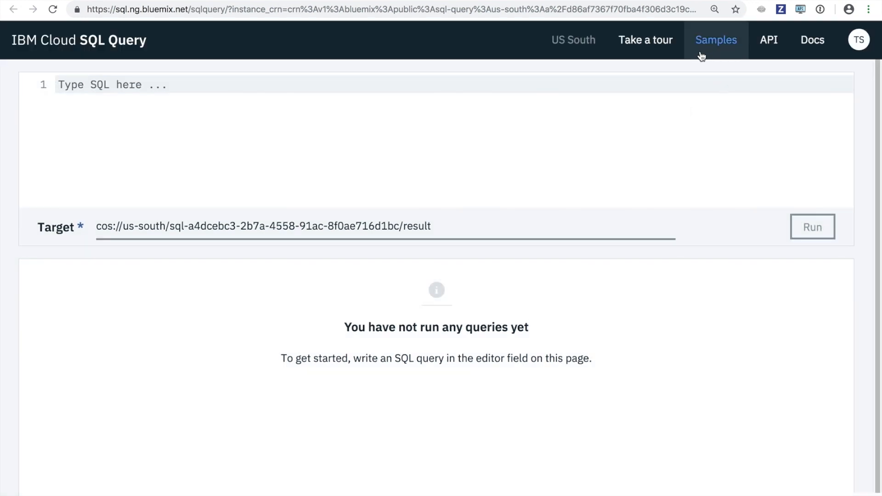
- Browse the sample queries, load the Sub query sample into the SQL editor and read through its statement
{"action": "left_click", "coordinate": [724, 47]}
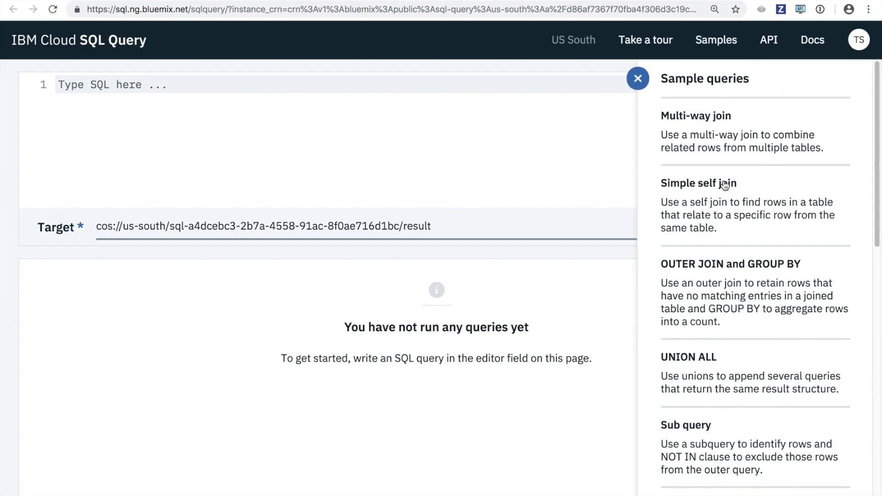
{"action": "scroll", "coordinate": [724, 184], "scroll_direction": "down", "scroll_amount": 14}
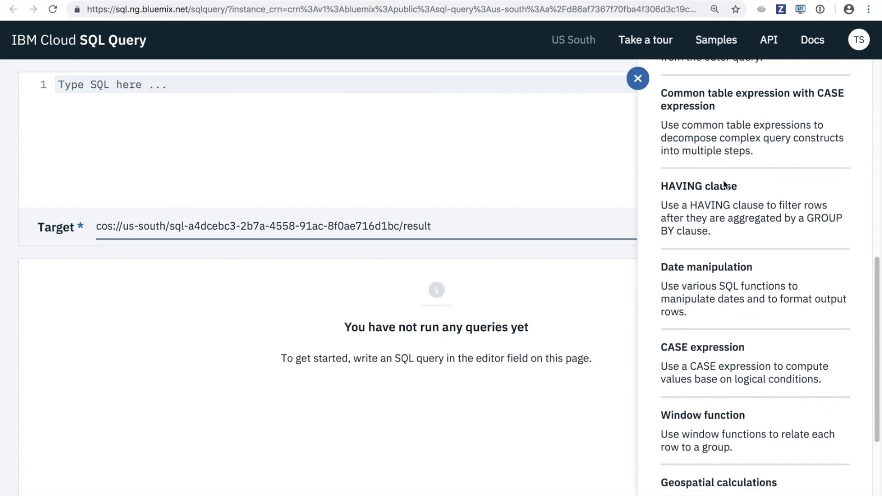
{"action": "scroll", "coordinate": [724, 185], "scroll_direction": "down", "scroll_amount": 1}
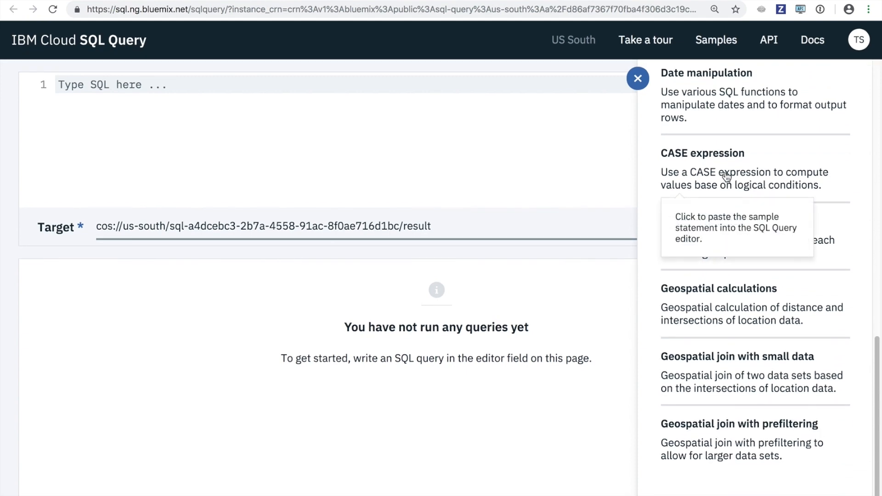
{"action": "scroll", "coordinate": [724, 174], "scroll_direction": "up", "scroll_amount": 10}
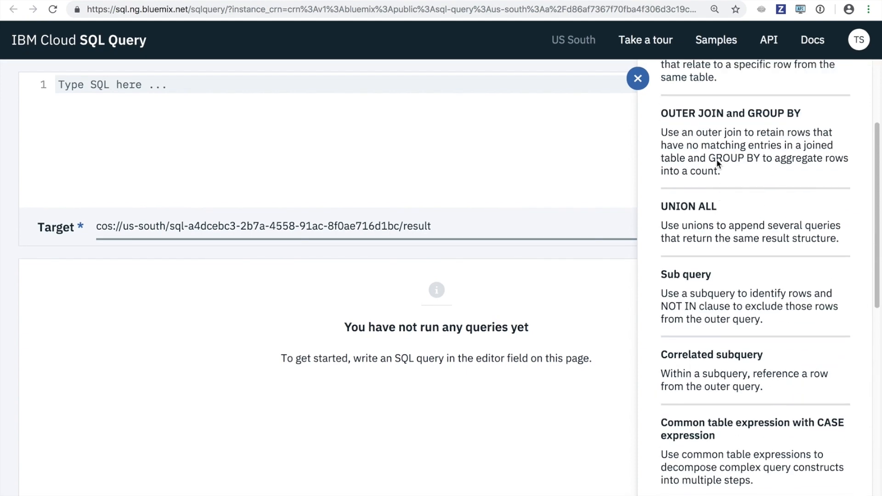
{"action": "left_click", "coordinate": [705, 310]}
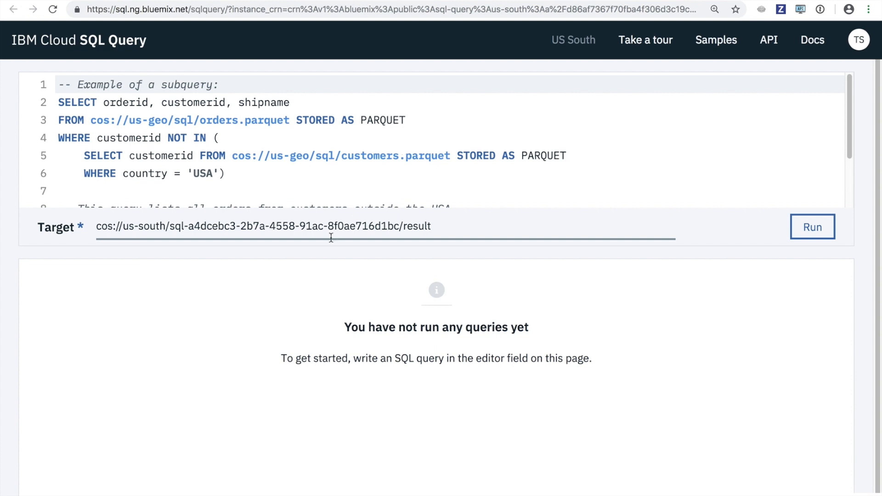
{"action": "left_click", "coordinate": [208, 186]}
{"action": "scroll", "coordinate": [208, 185], "scroll_direction": "down", "scroll_amount": 2}
{"action": "scroll", "coordinate": [208, 186], "scroll_direction": "up", "scroll_amount": 2}
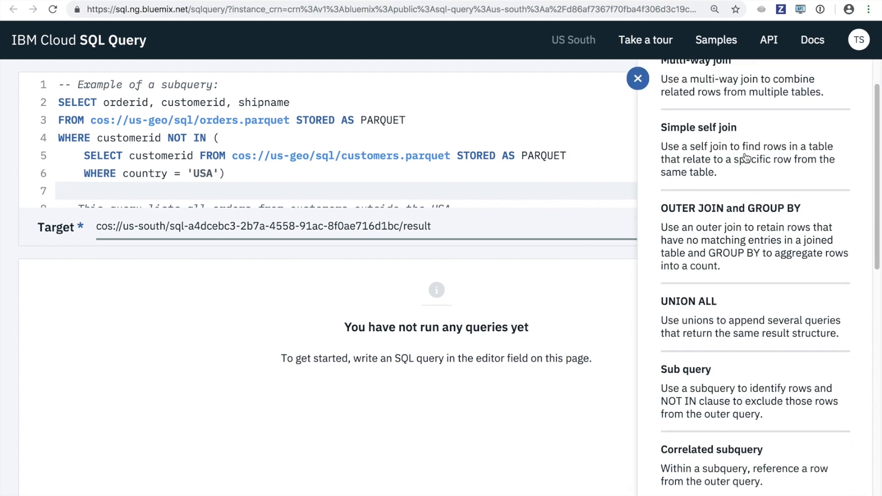
- Load the Multi-way join sample query into the SQL editor and run it
{"action": "scroll", "coordinate": [745, 157], "scroll_direction": "up", "scroll_amount": 2}
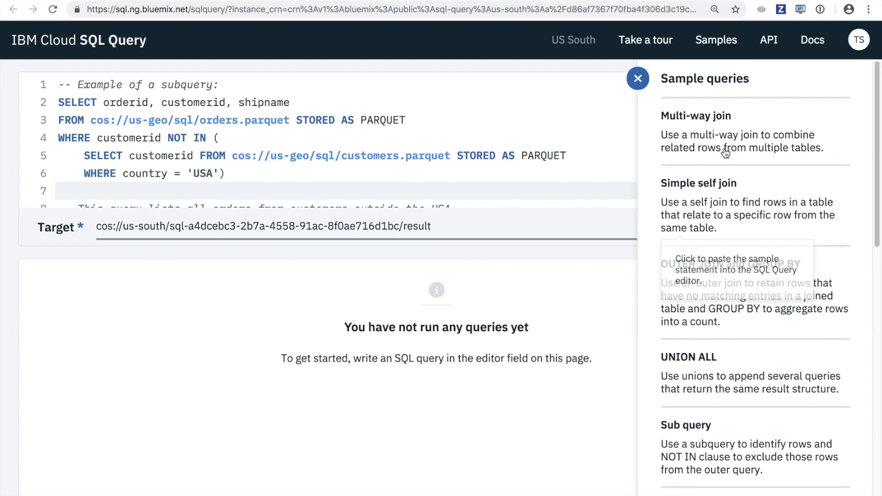
{"action": "left_click", "coordinate": [691, 140]}
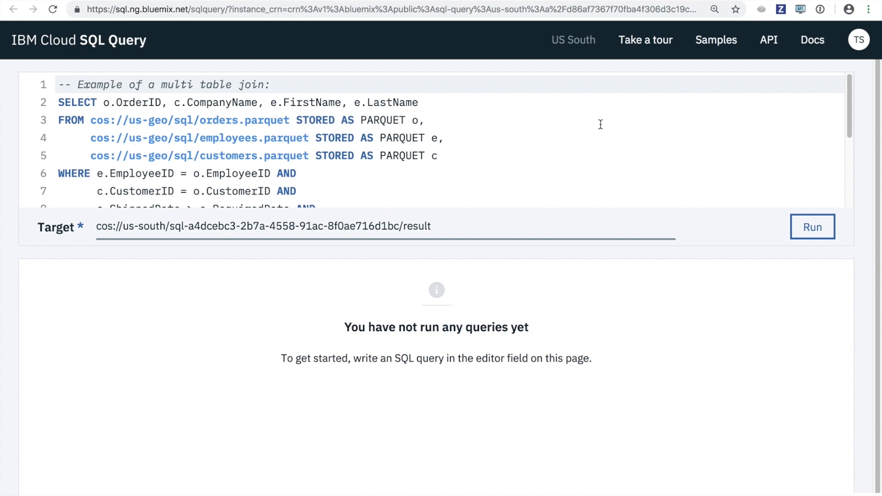
{"action": "left_click", "coordinate": [809, 229]}
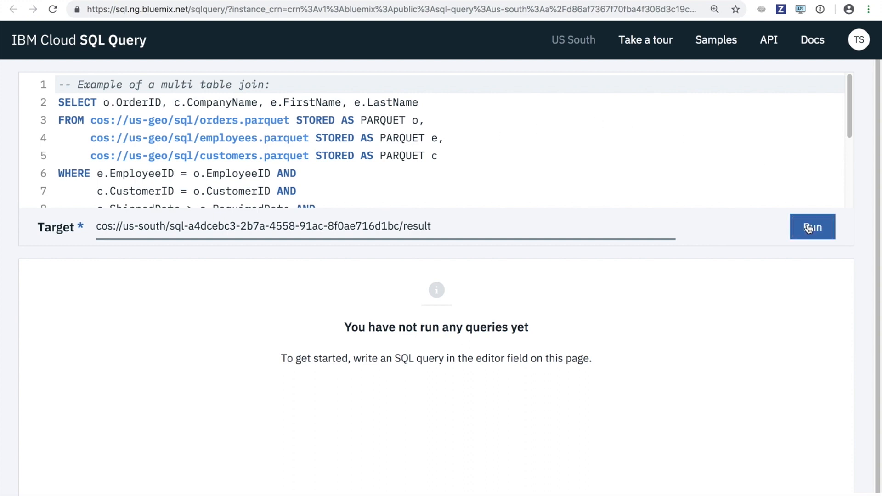
{"action": "left_click", "coordinate": [808, 229]}
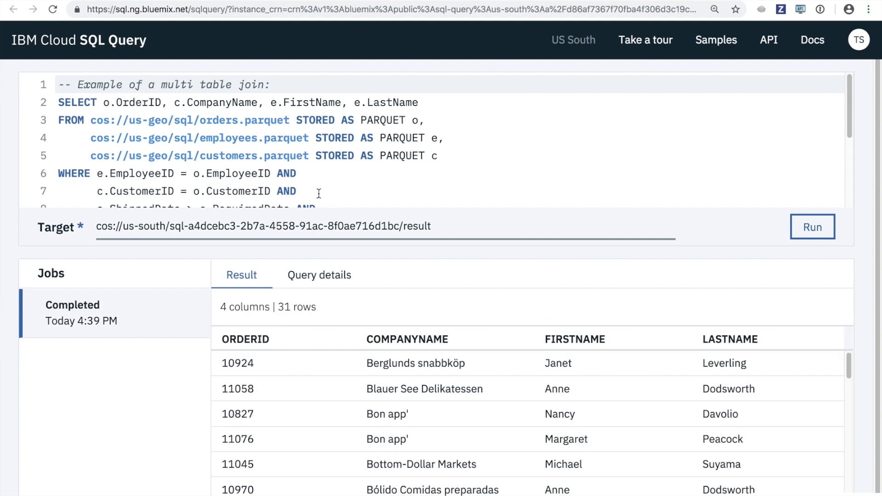
- Examine the parts of the orders.parquet source URI in the FROM clause, highlighting the cos scheme, us-geo endpoint and object name
{"action": "left_click_drag", "start_coordinate": [91, 121], "coordinate": [118, 118]}
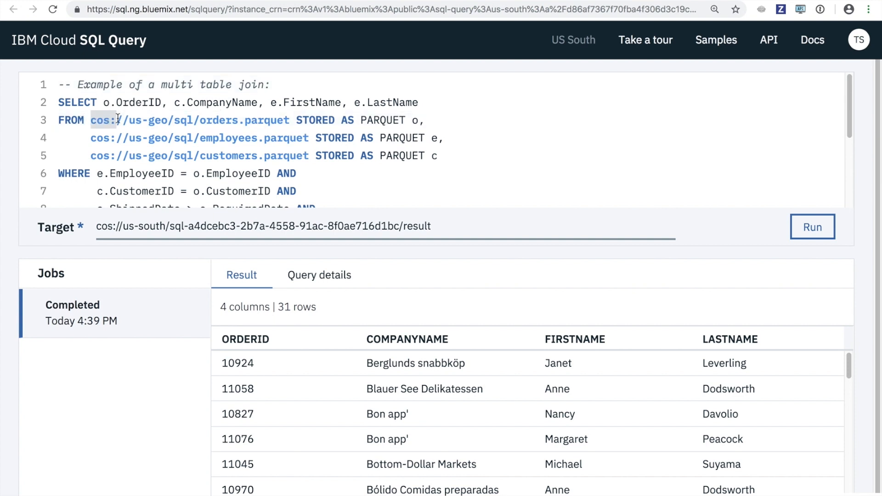
{"action": "left_click", "coordinate": [166, 115]}
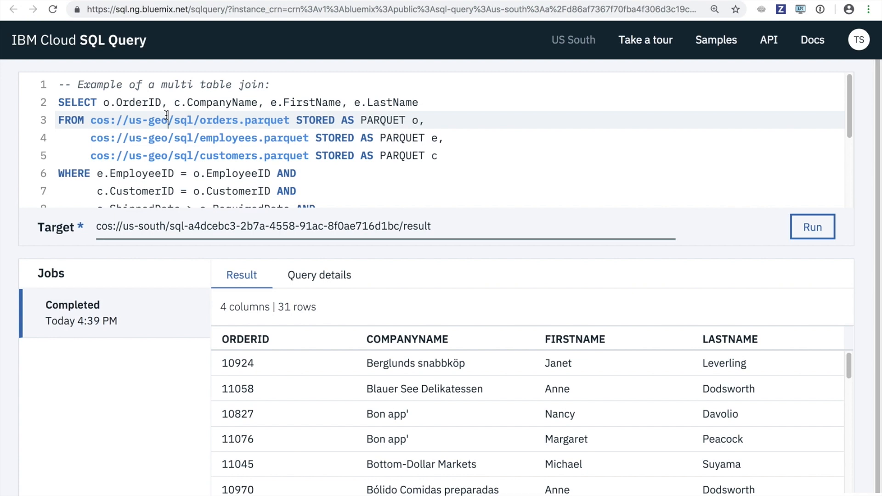
{"action": "left_click_drag", "start_coordinate": [167, 115], "coordinate": [130, 119]}
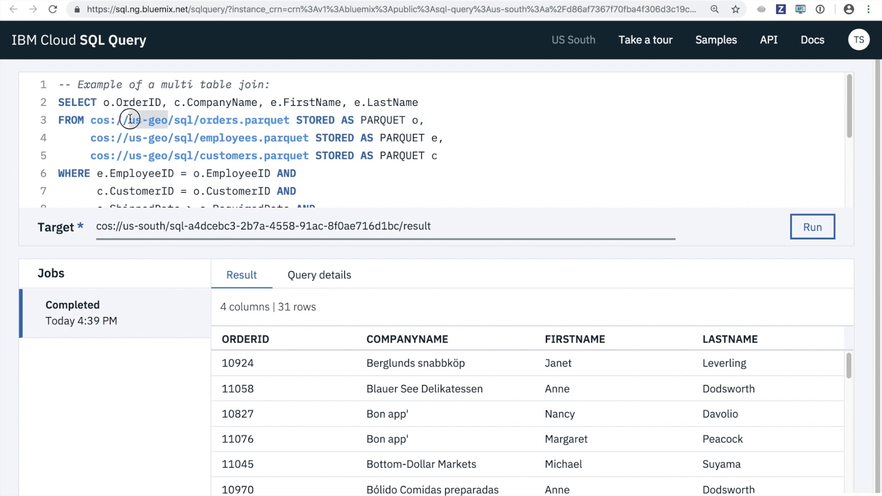
{"action": "left_click", "coordinate": [185, 123]}
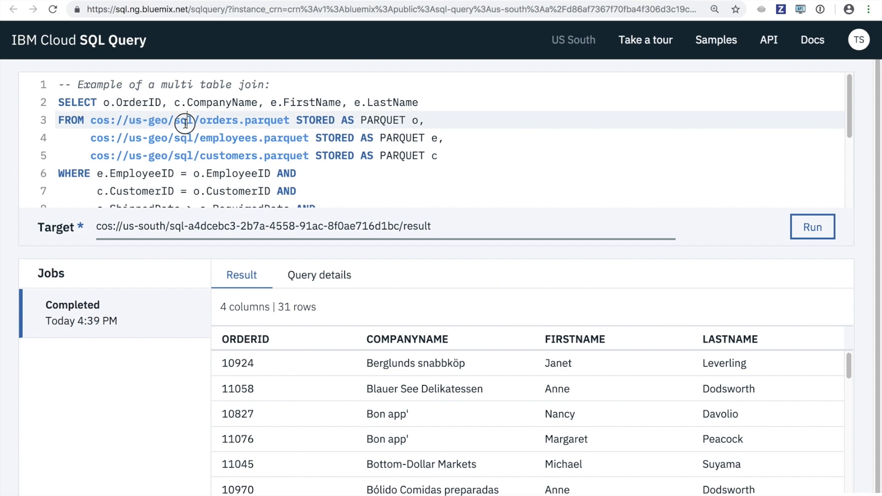
{"action": "left_click_drag", "start_coordinate": [200, 121], "coordinate": [276, 120]}
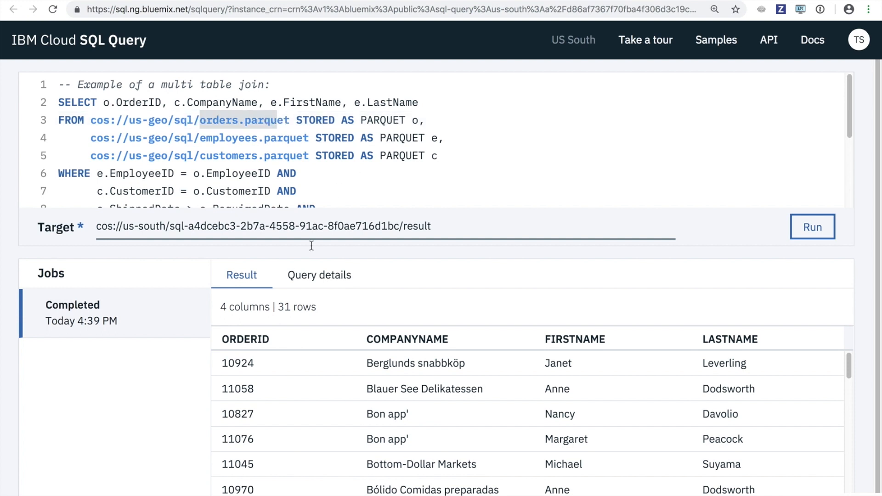
- Review the completed job's query details, including result location and query text, and return to its result table
{"action": "left_click", "coordinate": [315, 274]}
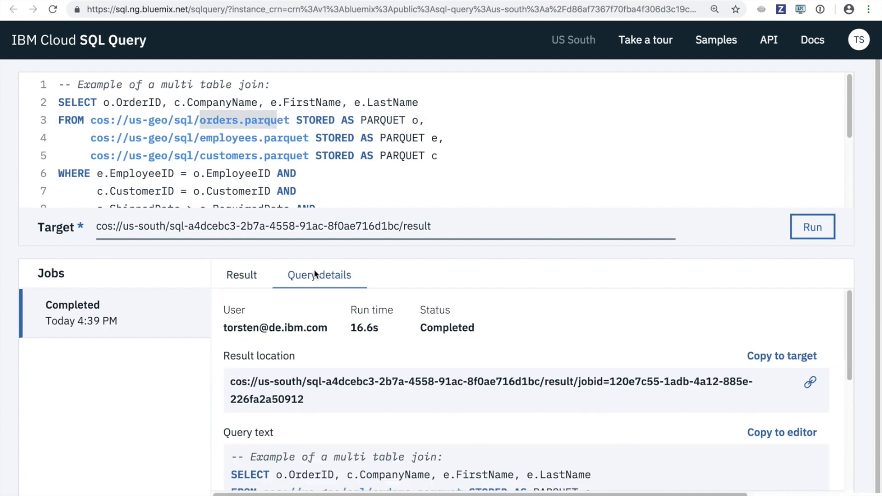
{"action": "scroll", "coordinate": [378, 394], "scroll_direction": "down", "scroll_amount": 5}
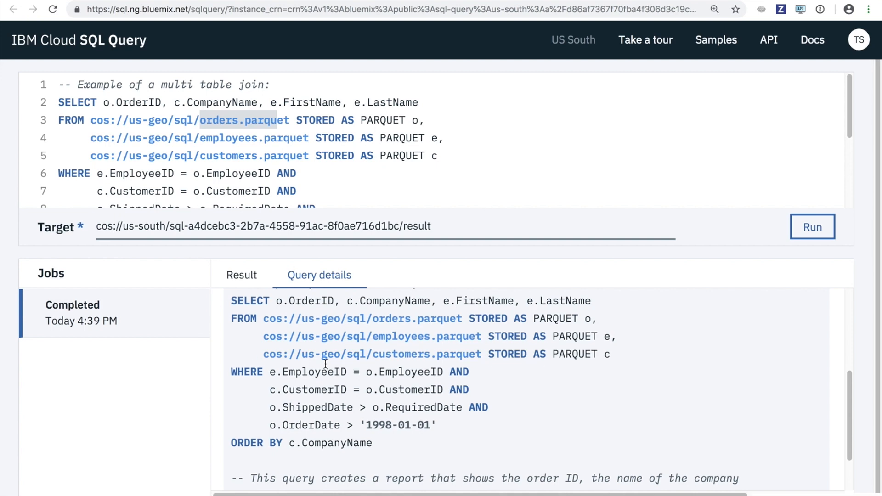
{"action": "scroll", "coordinate": [316, 363], "scroll_direction": "up", "scroll_amount": 3}
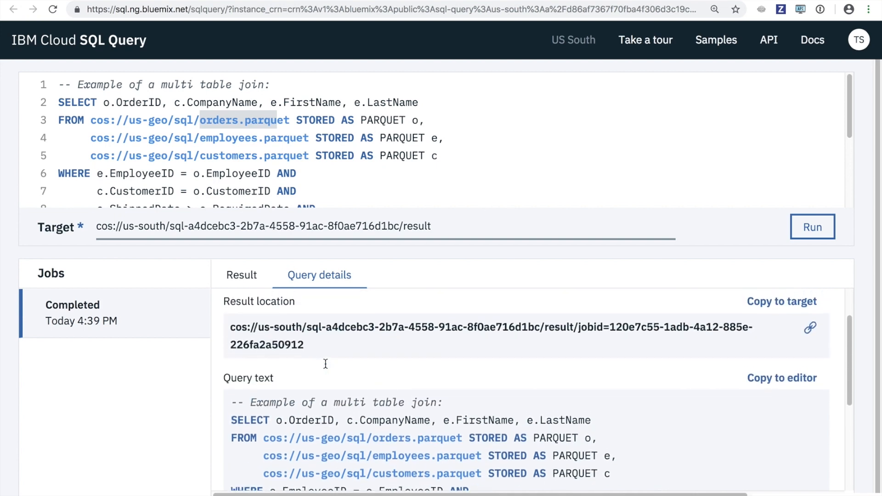
{"action": "scroll", "coordinate": [485, 373], "scroll_direction": "up", "scroll_amount": 1}
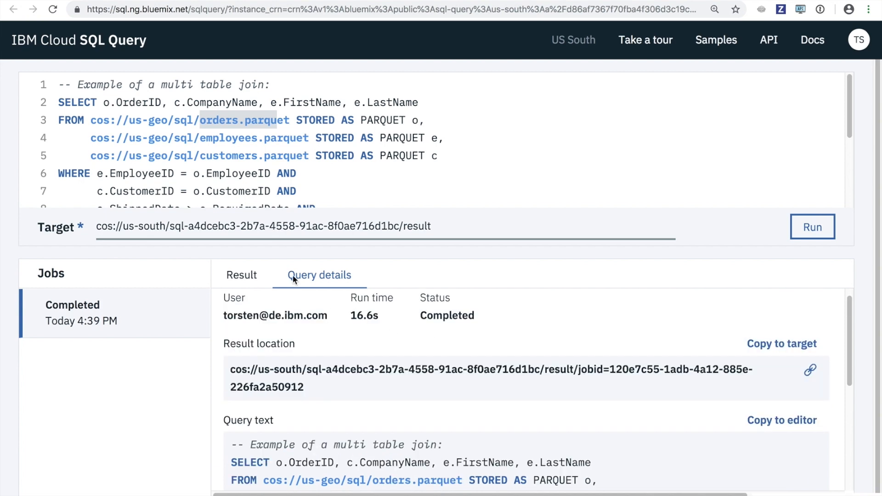
{"action": "left_click", "coordinate": [242, 277]}
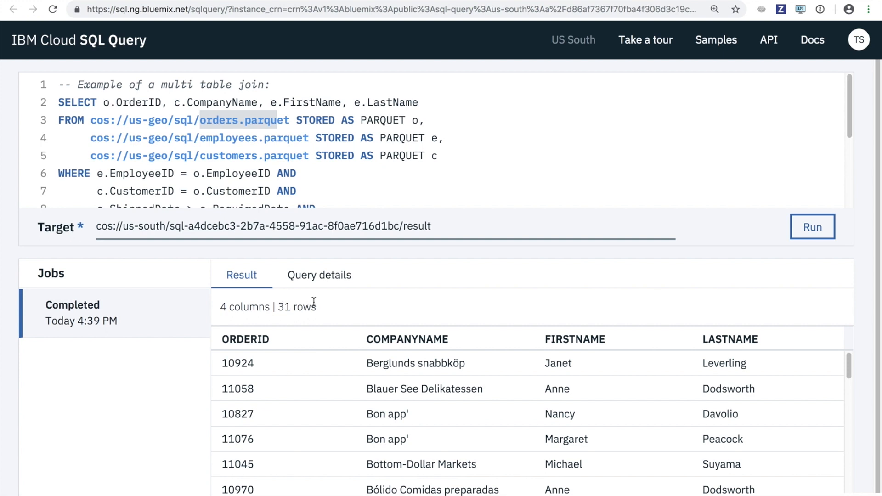
- Open the completed job's result location in Cloud Object Storage from its query details, and return to the SQL editor
{"action": "left_click", "coordinate": [315, 276]}
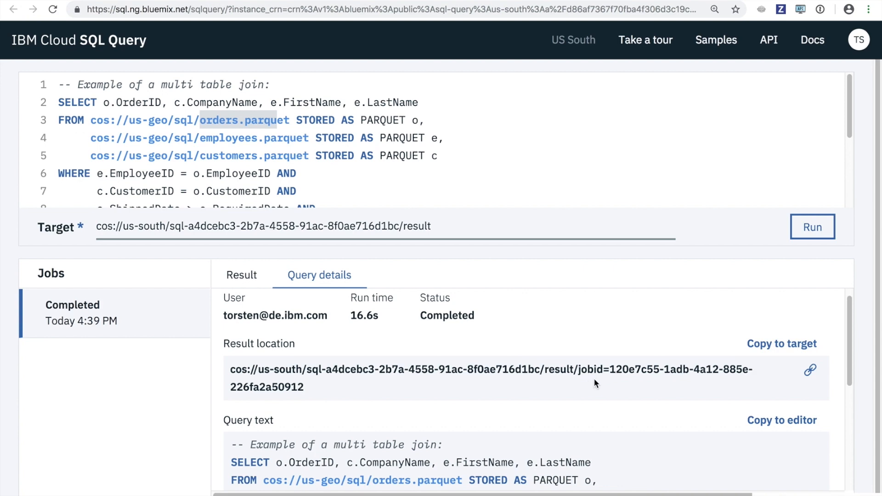
{"action": "left_click", "coordinate": [810, 370]}
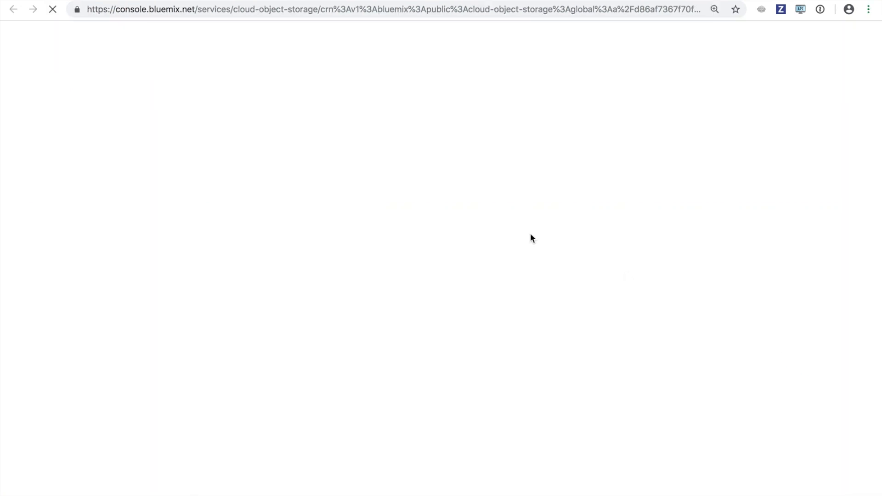
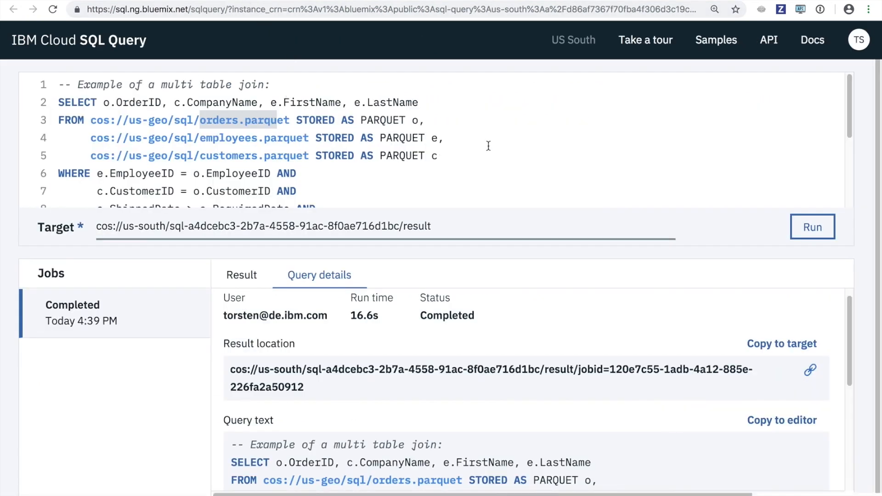
{"action": "left_click", "coordinate": [590, 122]}
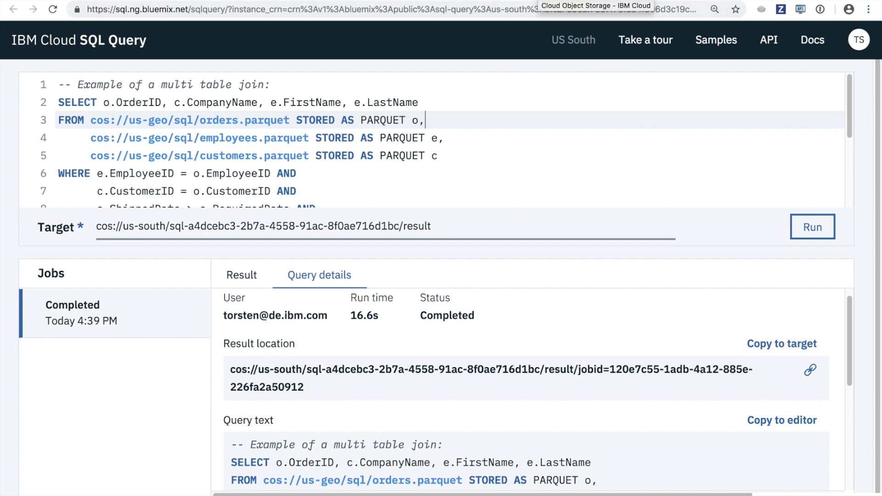
- Switch to Cloud Object Storage, filter the cloudant-access-logs-us-south bucket's objects by the prefix "february", and look through the listed parquet objects
{"action": "left_click", "coordinate": [540, 0]}
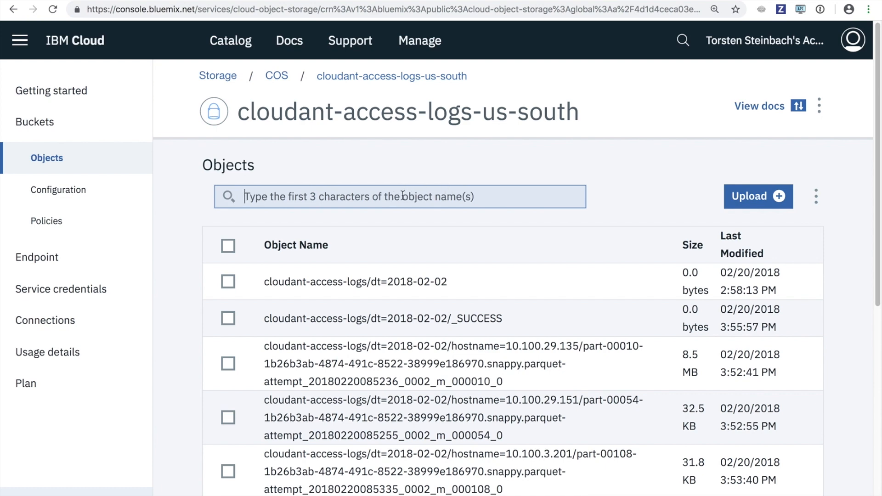
{"action": "type", "text": "february"}
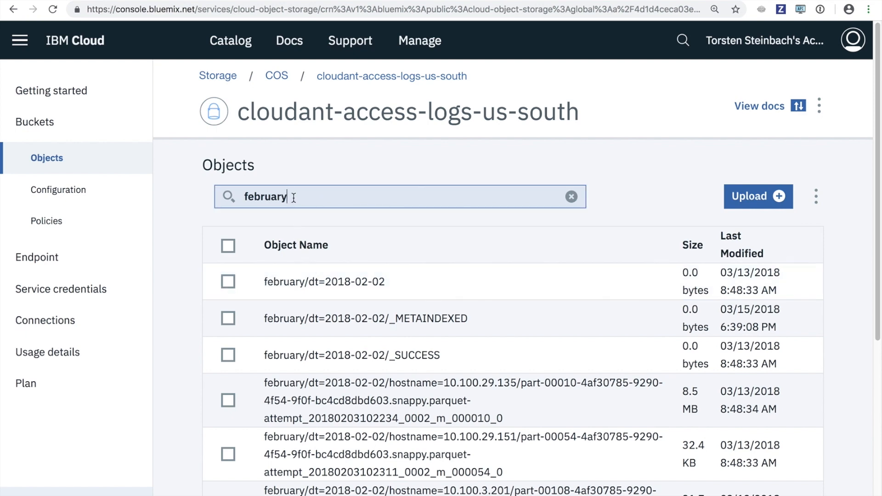
{"action": "left_click_drag", "start_coordinate": [295, 197], "coordinate": [244, 197]}
{"action": "left_click", "coordinate": [307, 194]}
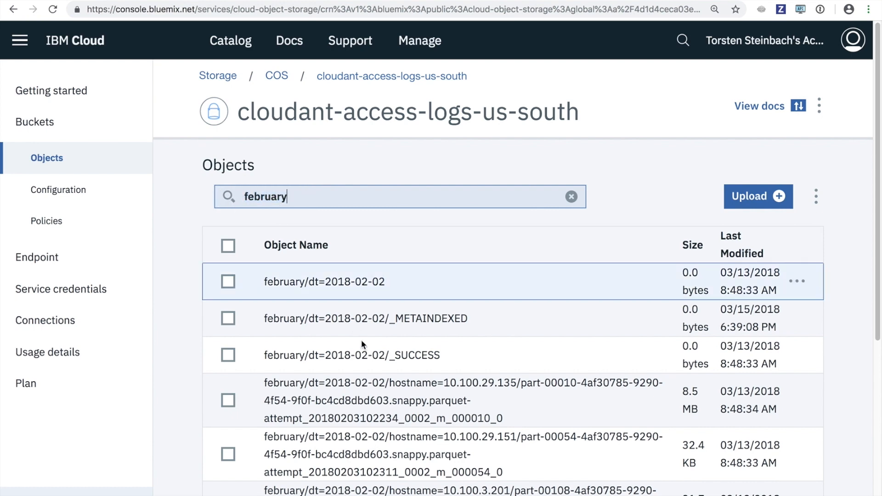
{"action": "scroll", "coordinate": [371, 372], "scroll_direction": "down", "scroll_amount": 2}
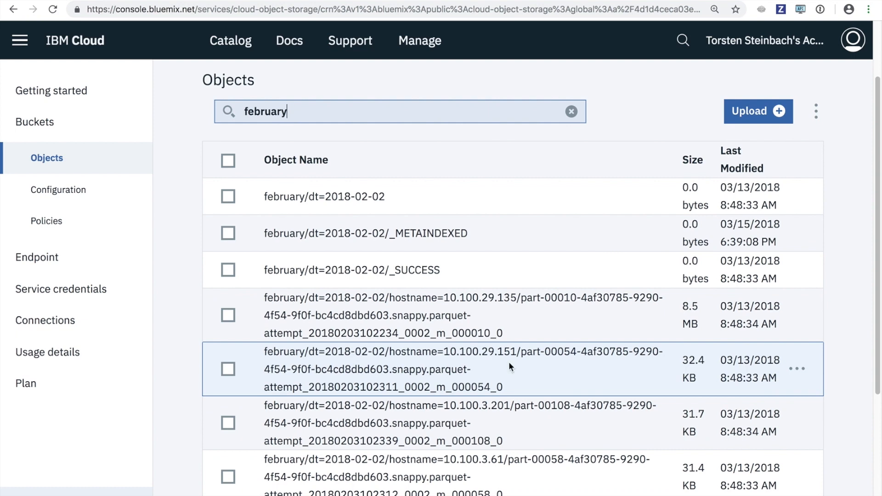
{"action": "scroll", "coordinate": [508, 362], "scroll_direction": "down", "scroll_amount": 2}
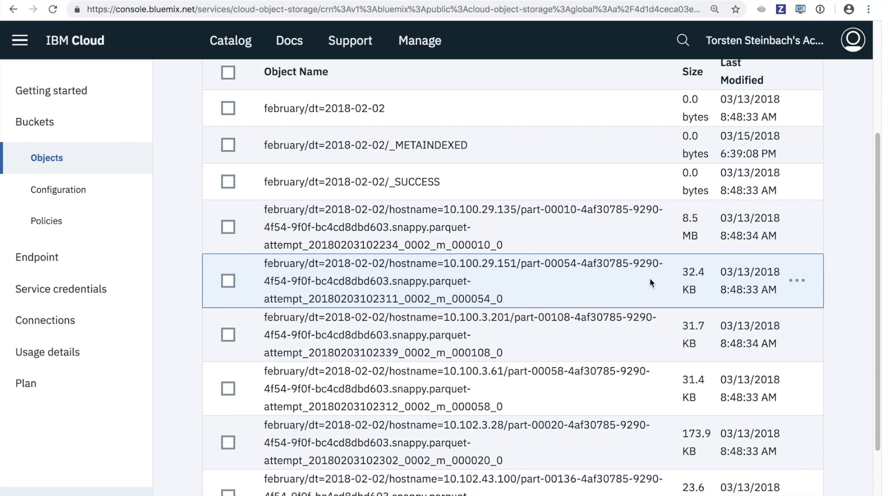
{"action": "scroll", "coordinate": [649, 280], "scroll_direction": "up", "scroll_amount": 4}
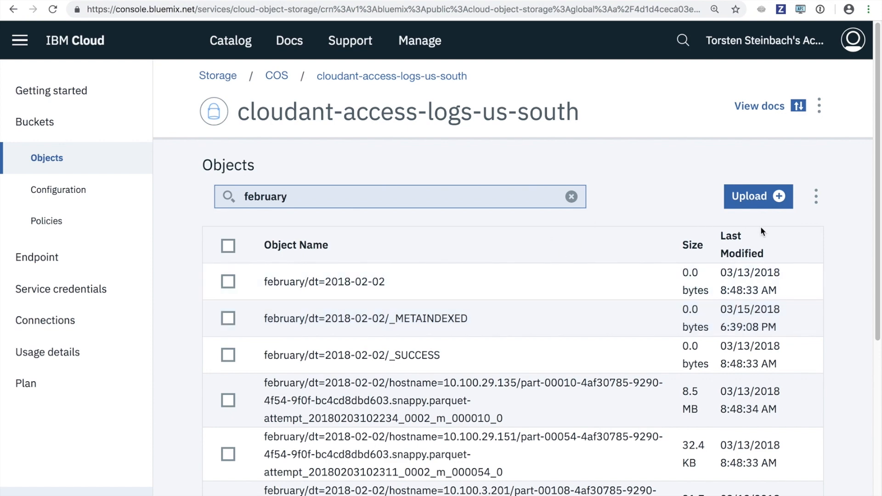
- Copy the prefix-filtered SQL URL for the february objects and close its dialog
{"action": "left_click", "coordinate": [816, 202]}
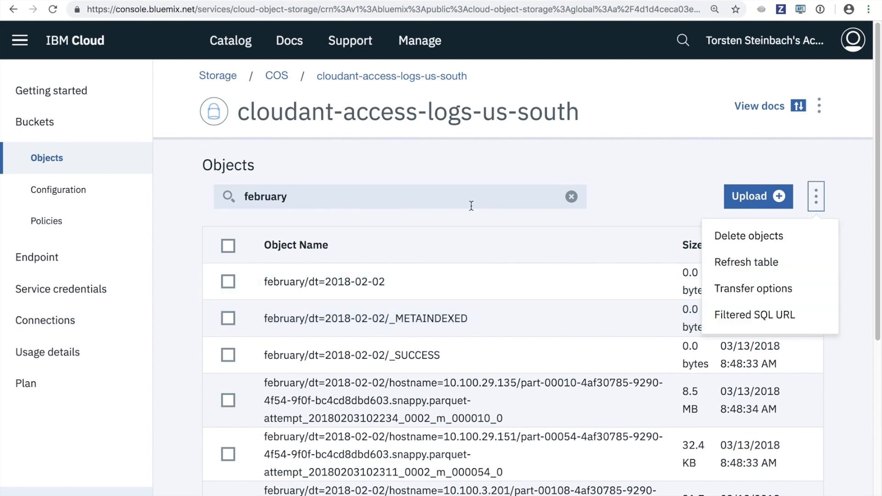
{"action": "left_click", "coordinate": [750, 316]}
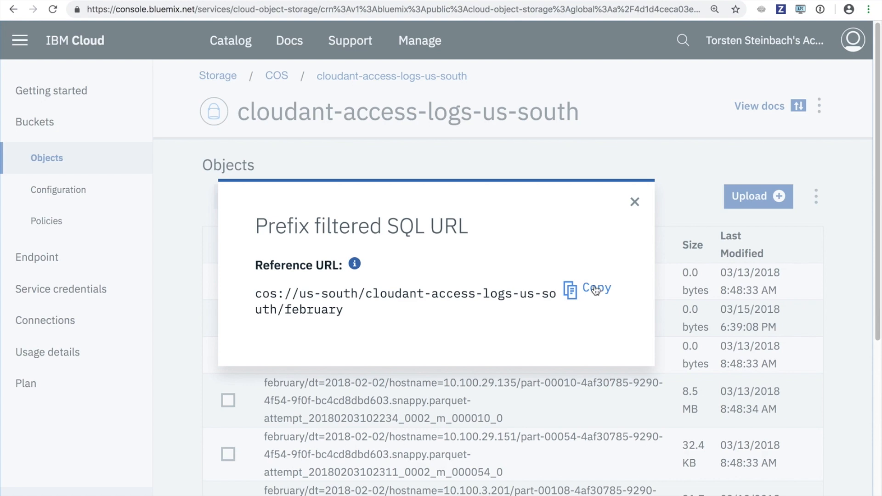
{"action": "left_click", "coordinate": [636, 203]}
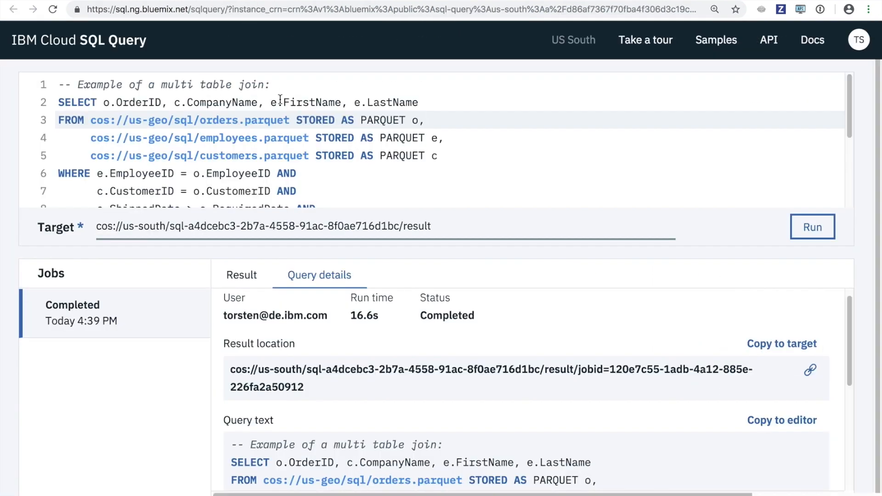
- Switch to the SQL Query console and begin a new query in the empty editor with SELECT count(*) FROM
{"action": "left_click", "coordinate": [285, 137]}
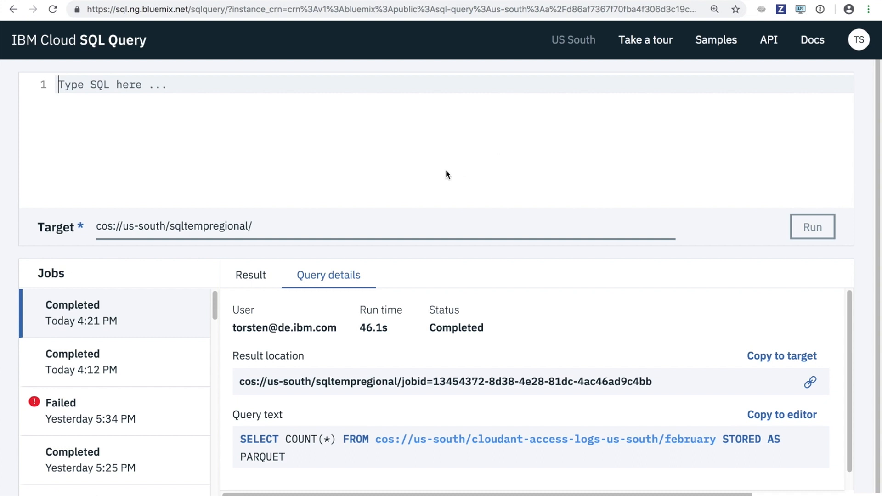
{"action": "type", "text": "LECTSE"}
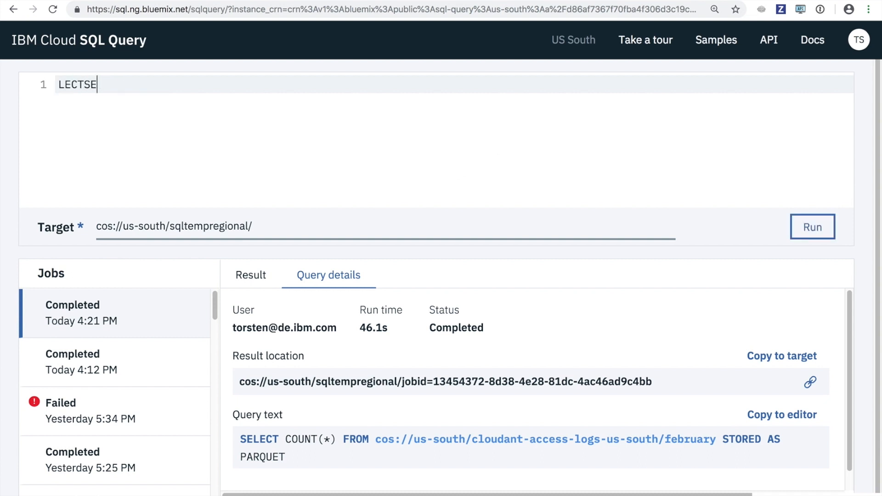
{"action": "key", "text": "BackSpace"}
{"action": "key", "text": "BackSpace"}
{"action": "key", "text": "BackSpace"}
{"action": "key", "text": "BackSpace"}
{"action": "key", "text": "BackSpace"}
{"action": "key", "text": "BackSpace"}
{"action": "type", "text": "S"}
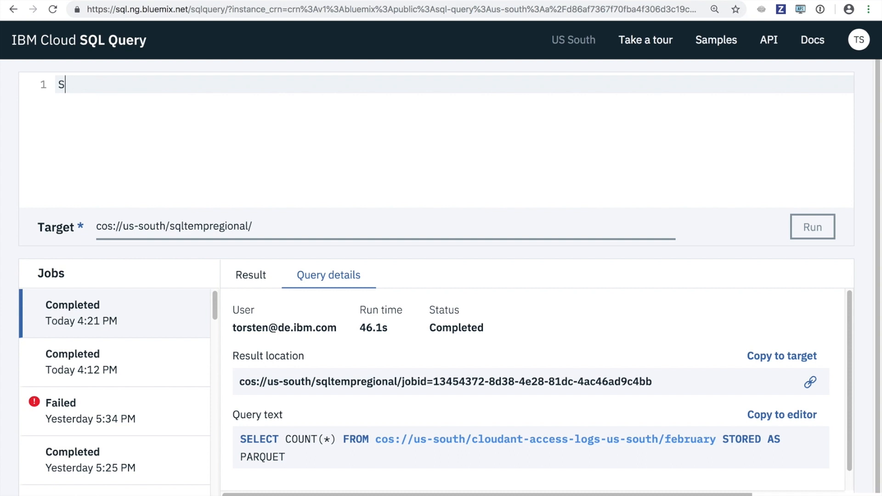
{"action": "type", "text": "ELECT *"}
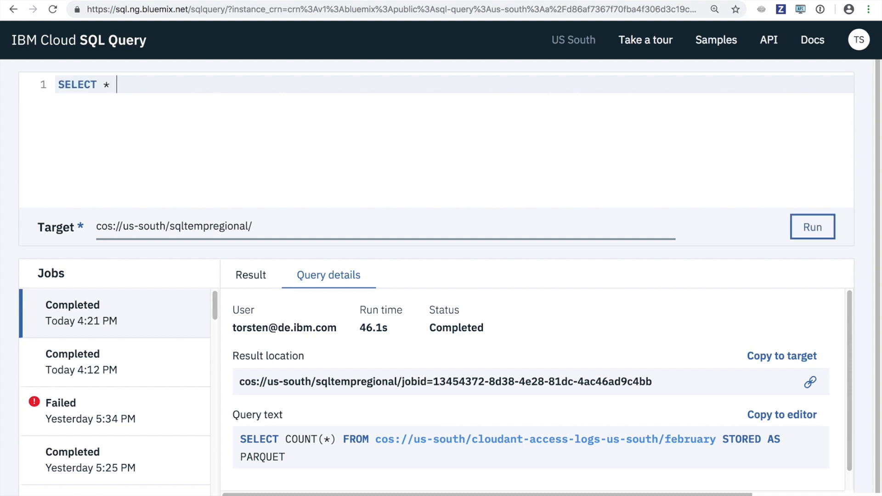
{"action": "key", "text": "BackSpace"}
{"action": "key", "text": "BackSpace"}
{"action": "type", "text": "count(*) FROM"}
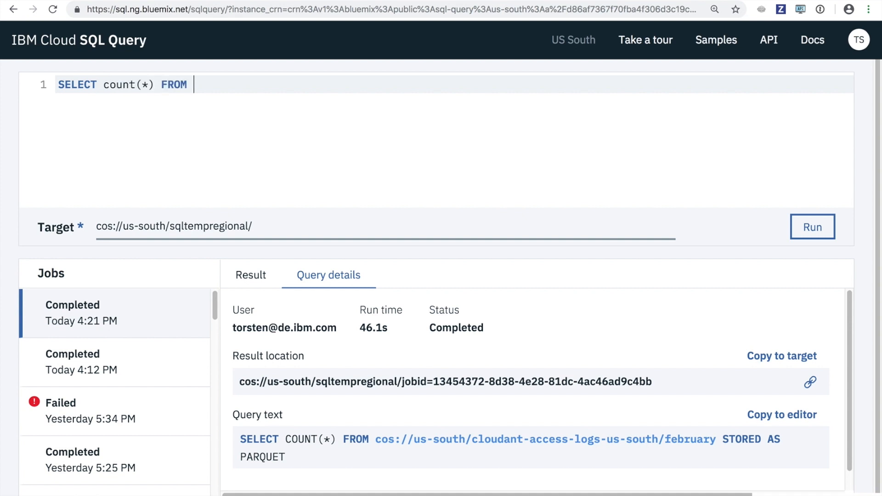
- Complete the query with cos://us-south/cloudant-access-logs-us-south/february STORED PARQUET and try to run it
{"action": "type", "text": "cos://us-south/cloudant-access-logs-us-south/february"}
{"action": "type", "text": "S"}
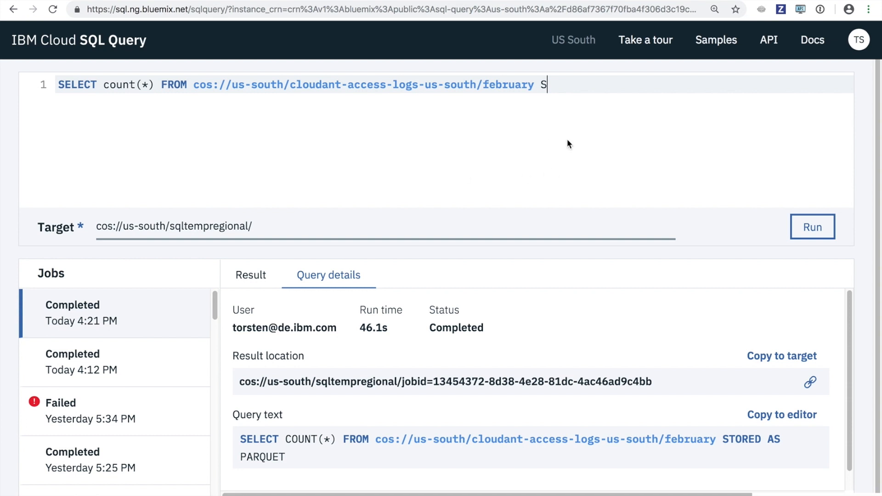
{"action": "type", "text": "TORED PARQUET"}
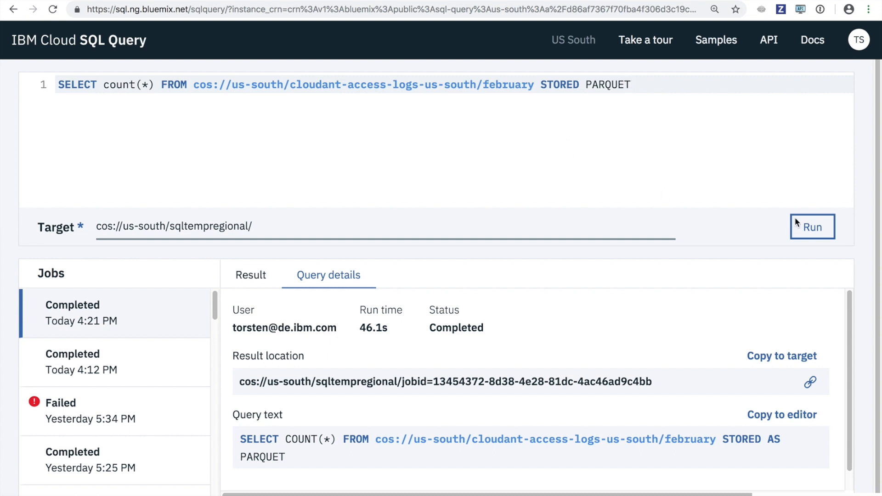
{"action": "left_click", "coordinate": [809, 229]}
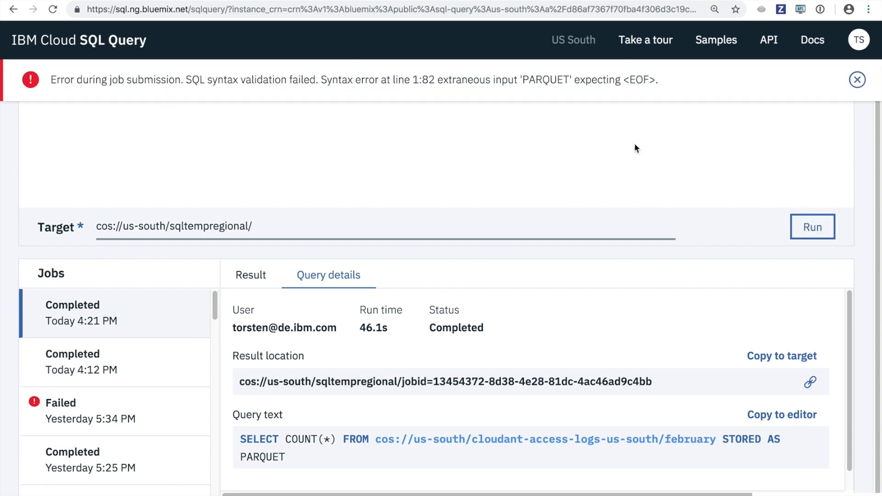
- Dismiss the error, insert AS between STORED and PARQUET in the query, and run it again
{"action": "left_click", "coordinate": [851, 84]}
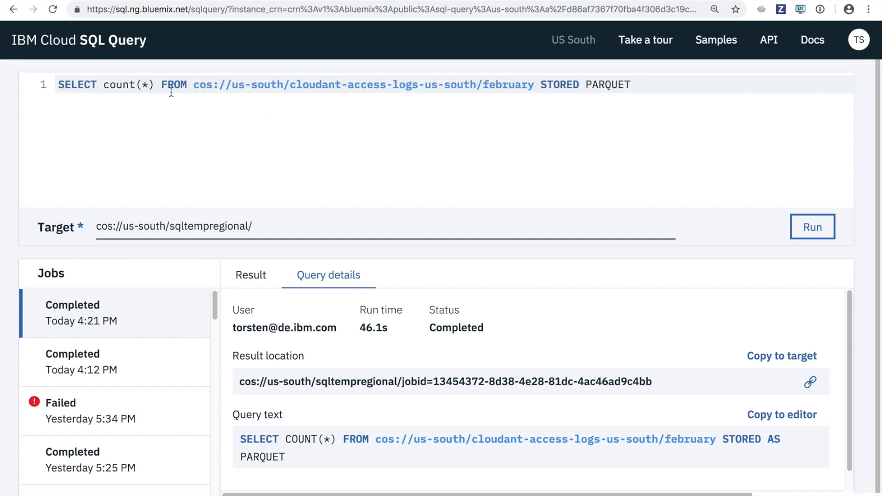
{"action": "left_click", "coordinate": [585, 87]}
{"action": "type", "text": "AS"}
{"action": "left_click", "coordinate": [808, 231]}
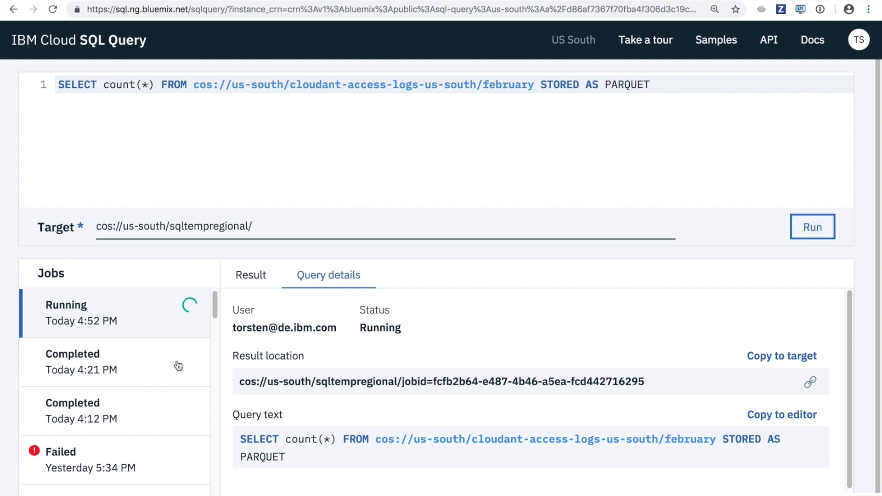
- Load the query text of the completed job from today 4:12 PM into the SQL editor
{"action": "left_click", "coordinate": [173, 401]}
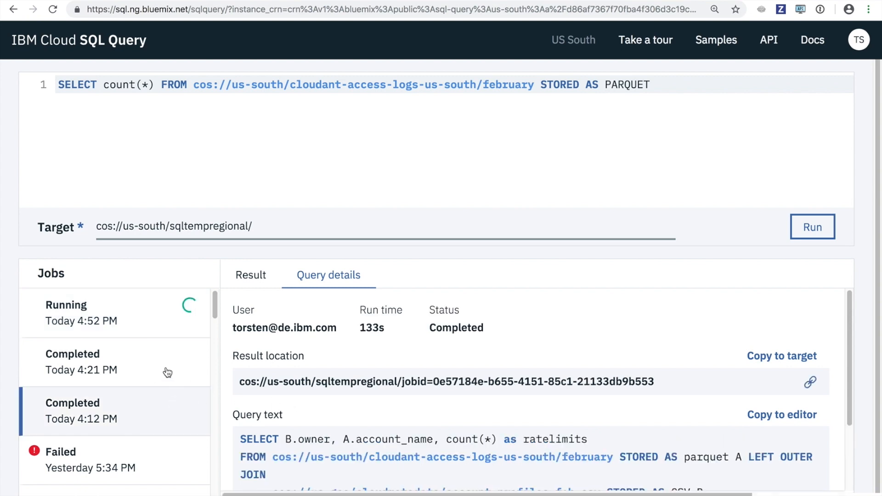
{"action": "scroll", "coordinate": [316, 399], "scroll_direction": "down", "scroll_amount": 2}
{"action": "scroll", "coordinate": [316, 400], "scroll_direction": "down", "scroll_amount": 1}
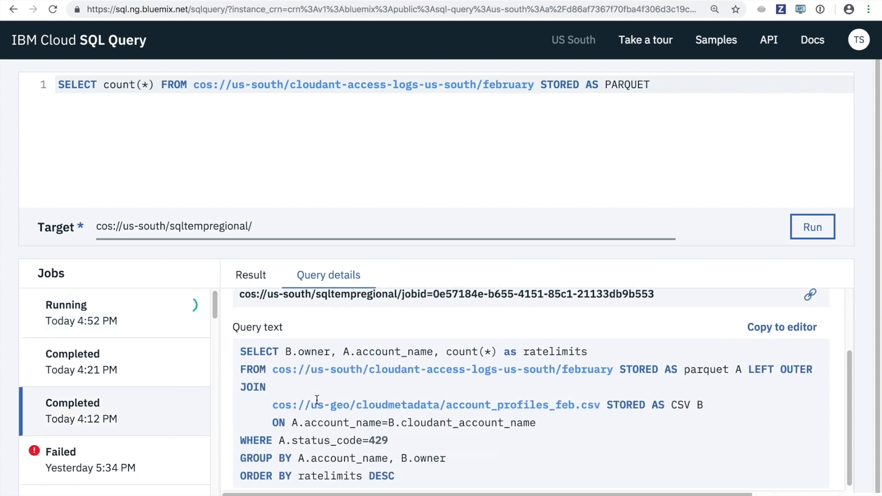
{"action": "left_click", "coordinate": [764, 320]}
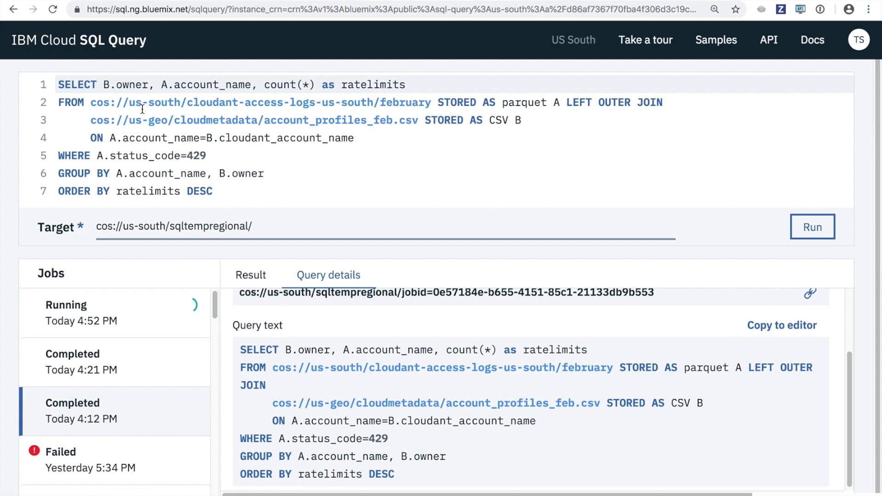
- Highlight the A.status_code=429 condition in the loaded query and view the 4:12 PM job's result table
{"action": "left_click_drag", "start_coordinate": [206, 157], "coordinate": [99, 157]}
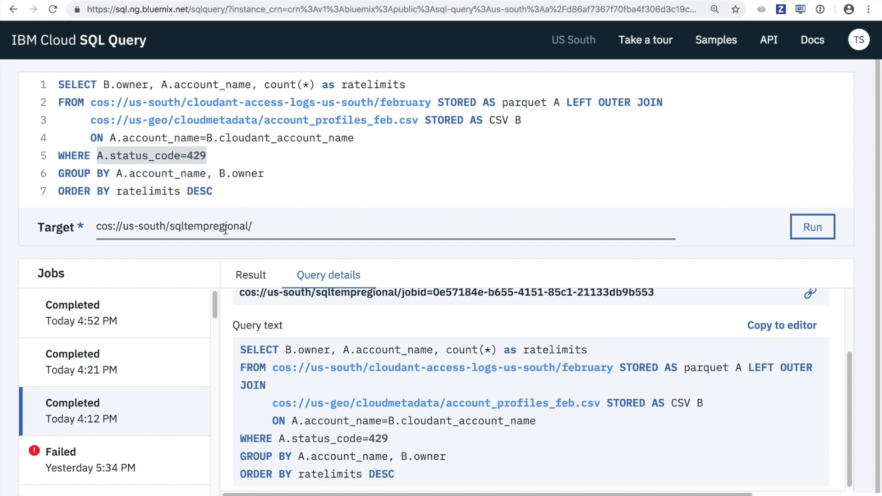
{"action": "left_click", "coordinate": [251, 276]}
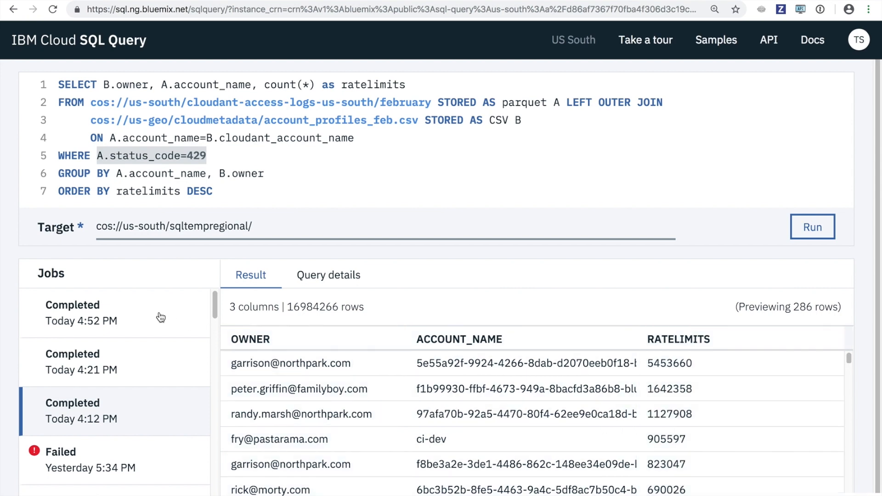
- Review the result and query details of the 4:52 PM count job, and compare them with those of the 4:12 PM job
{"action": "left_click", "coordinate": [161, 317]}
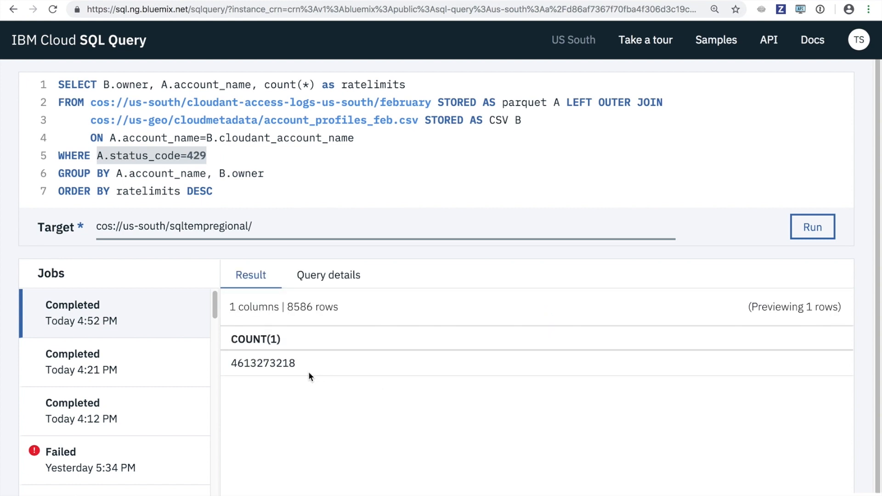
{"action": "left_click_drag", "start_coordinate": [297, 364], "coordinate": [234, 366]}
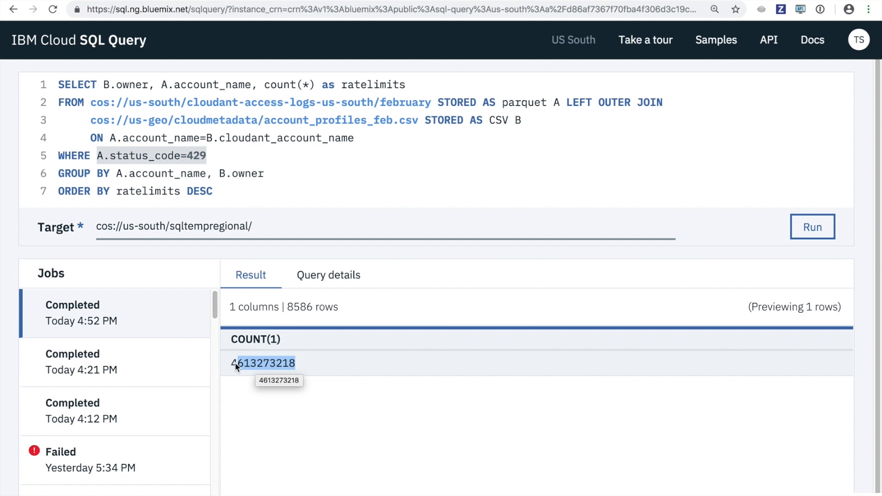
{"action": "left_click", "coordinate": [318, 278]}
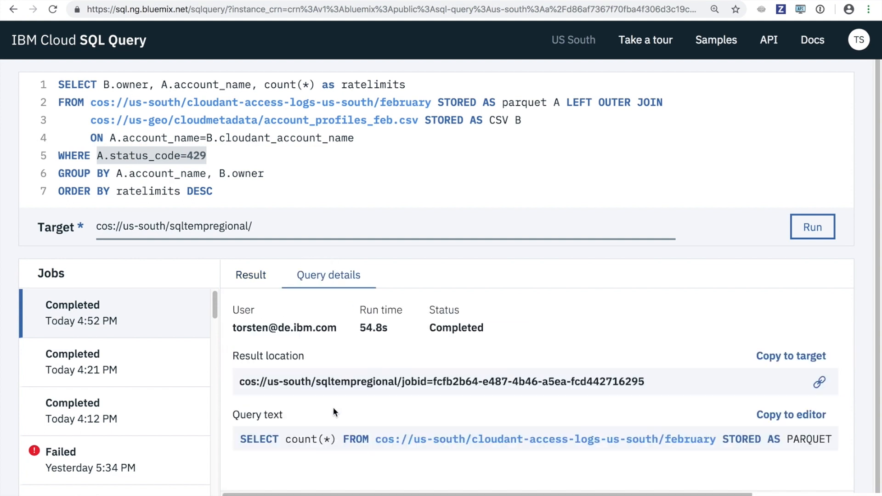
{"action": "left_click", "coordinate": [254, 281]}
{"action": "left_click", "coordinate": [125, 418]}
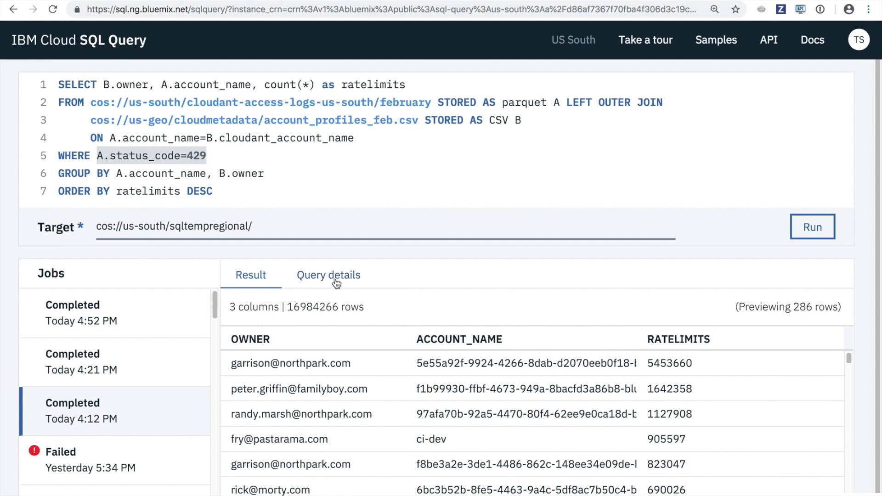
{"action": "left_click", "coordinate": [337, 282]}
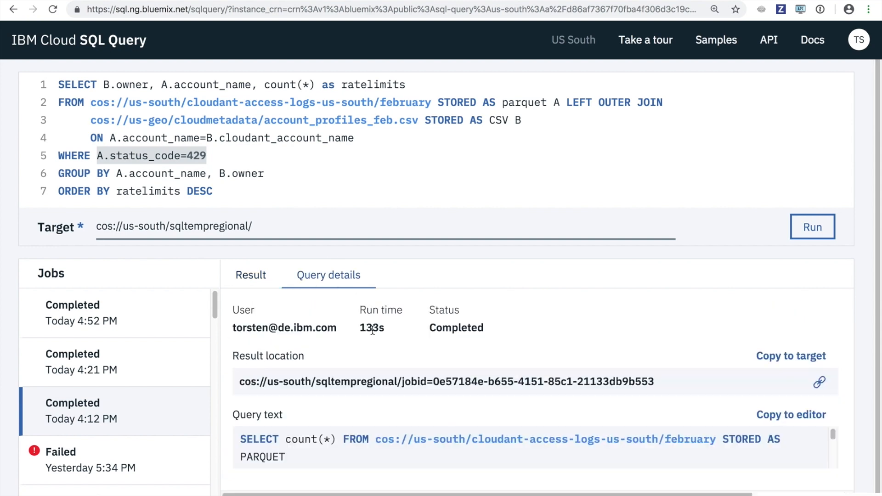